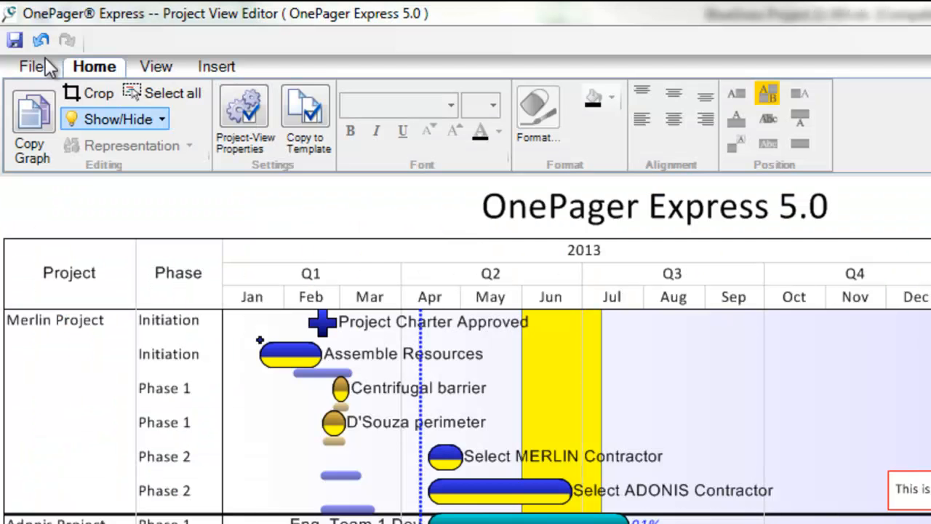
Zoom the chart in one level and back out to 180 %
click(157, 67)
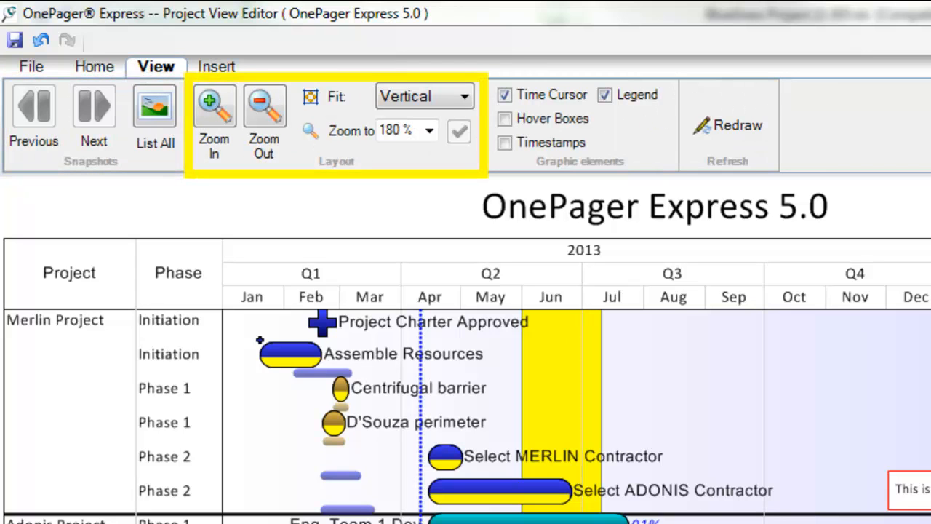
click(219, 107)
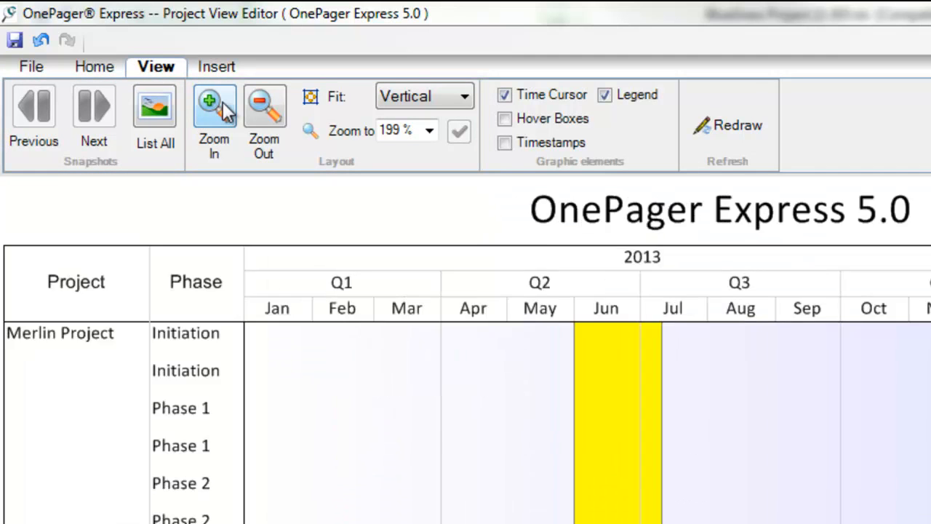
click(267, 98)
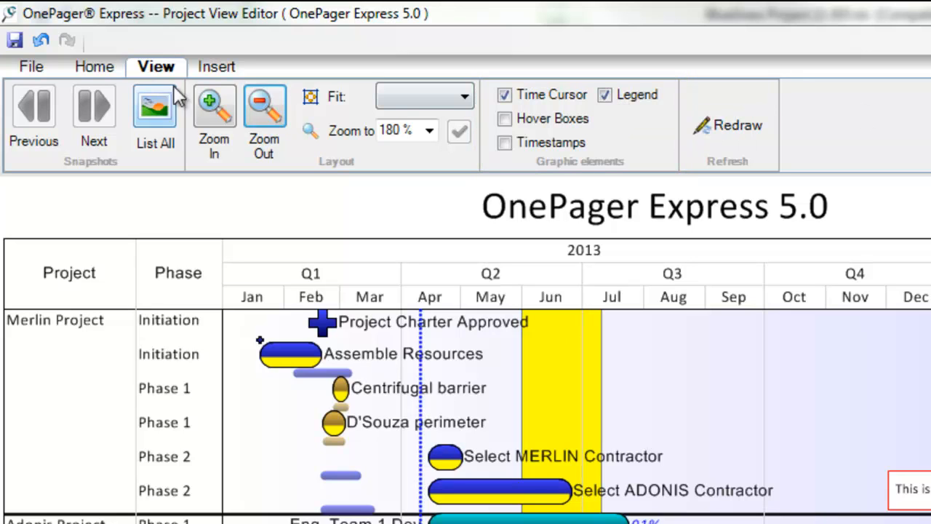
Open the project-view properties and look through the Main, Rows/Swimlanes and Task Bars settings
click(90, 65)
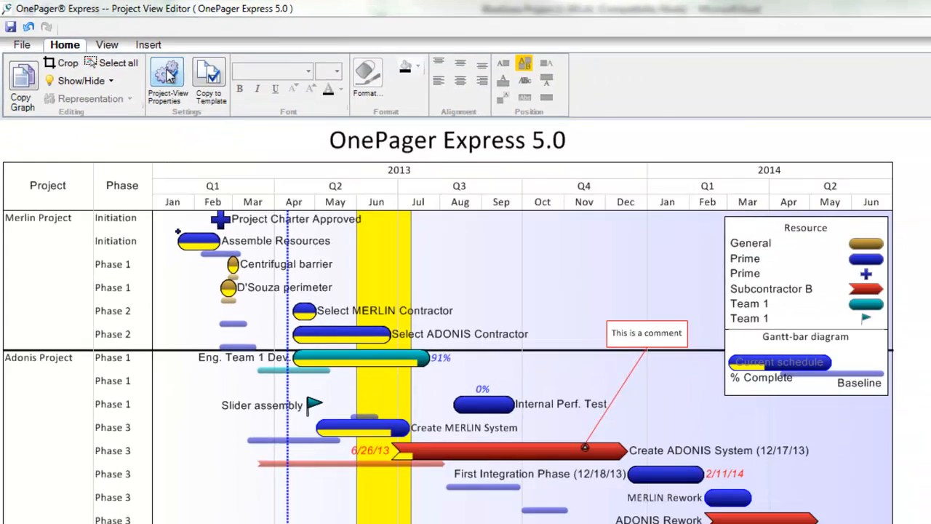
click(168, 74)
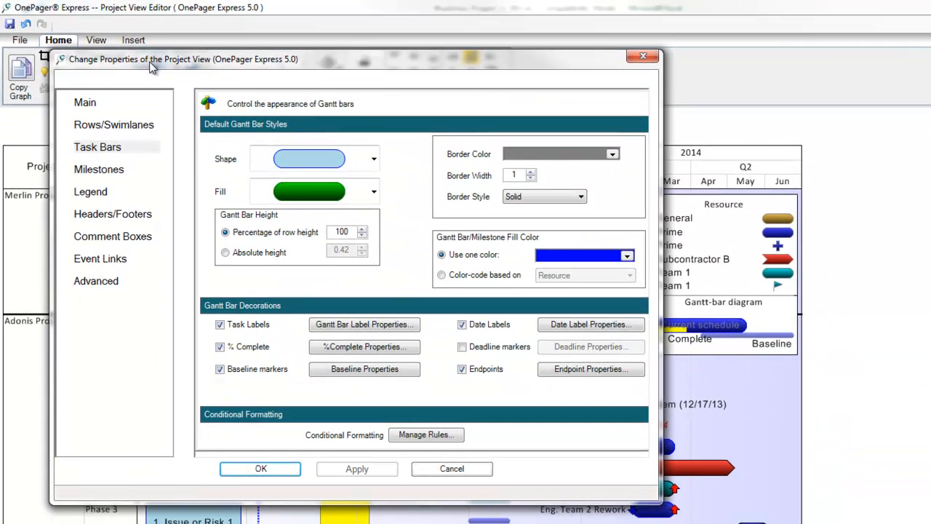
click(83, 106)
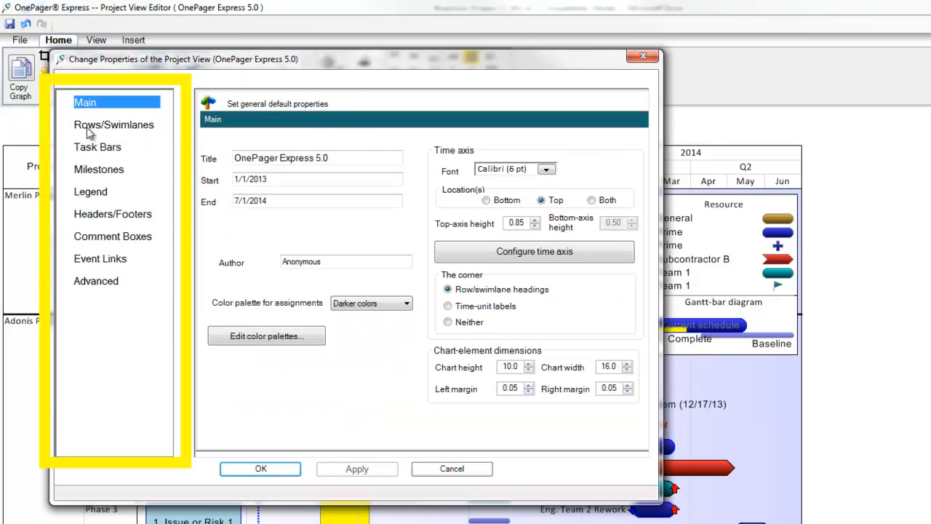
click(93, 129)
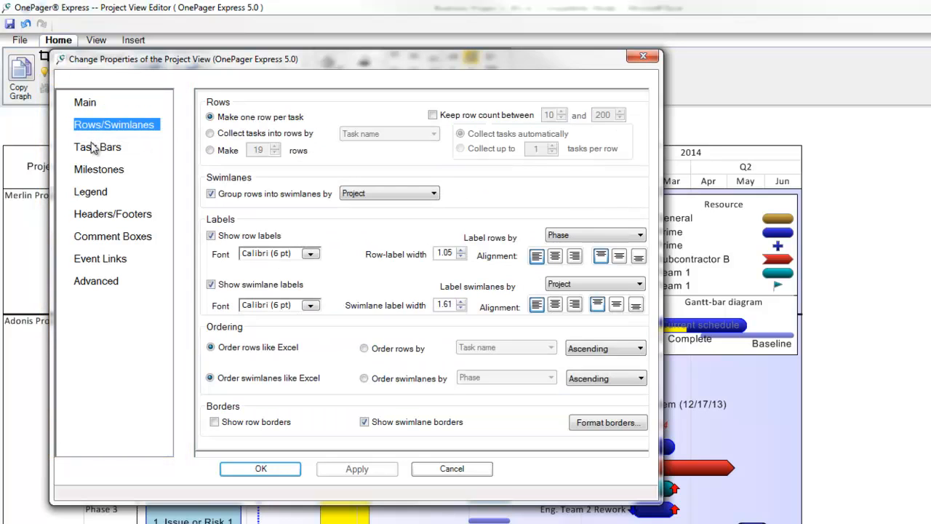
click(94, 150)
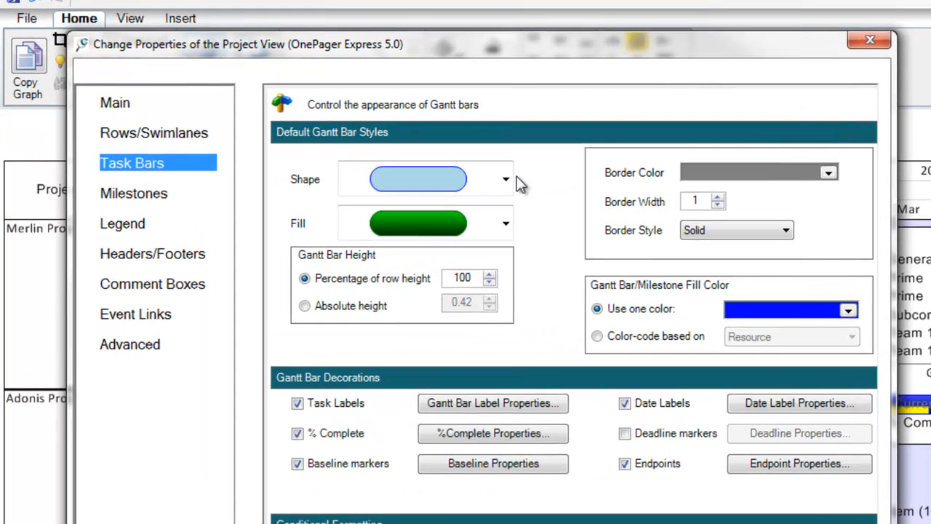
Look through the available default shapes and fills for the Gantt bars
click(374, 158)
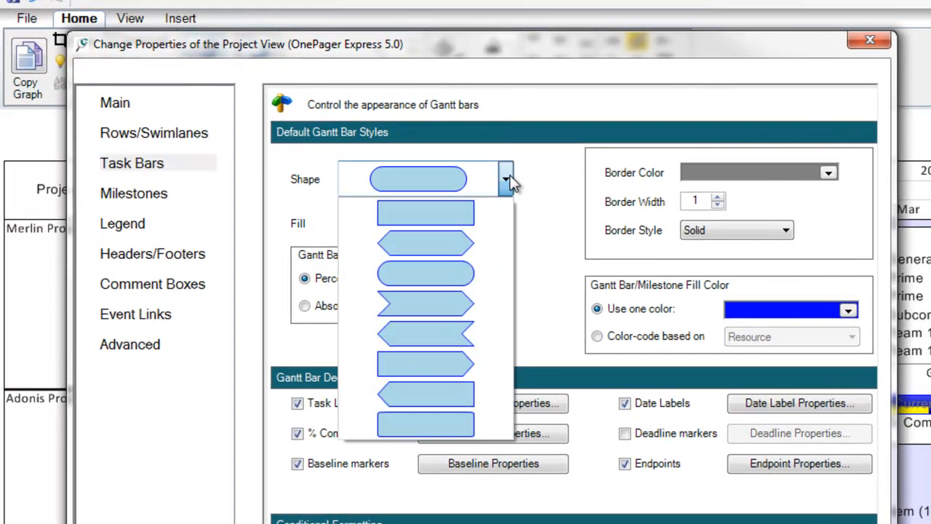
click(534, 183)
click(507, 227)
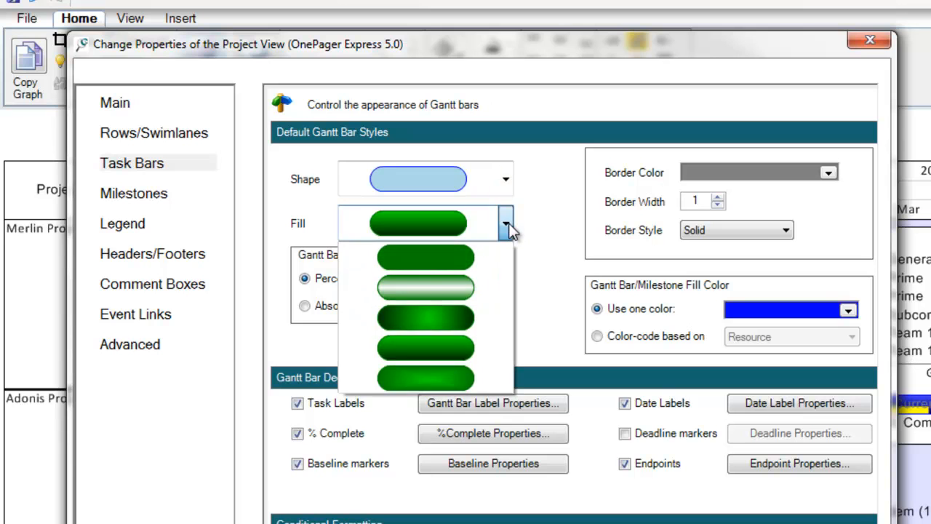
click(511, 223)
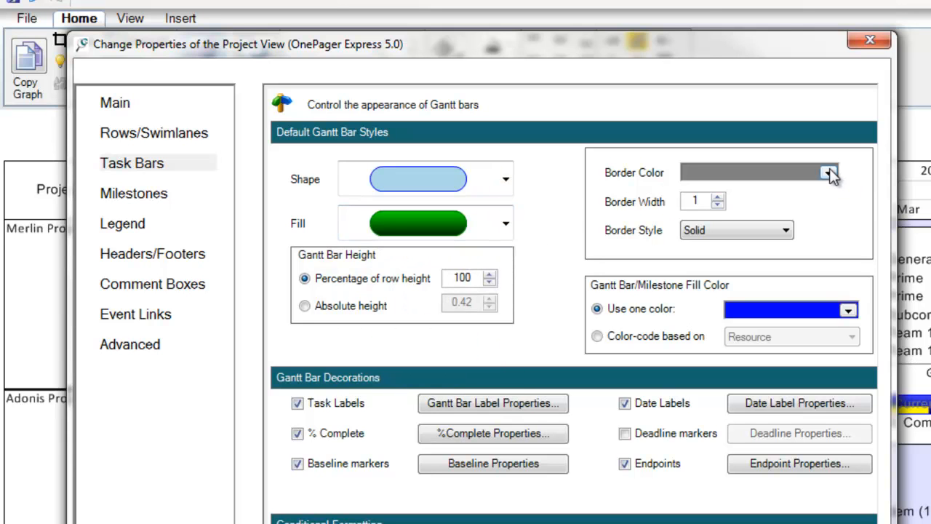
Browse the full gallery of default milestone symbol shapes and close it without picking one
click(135, 202)
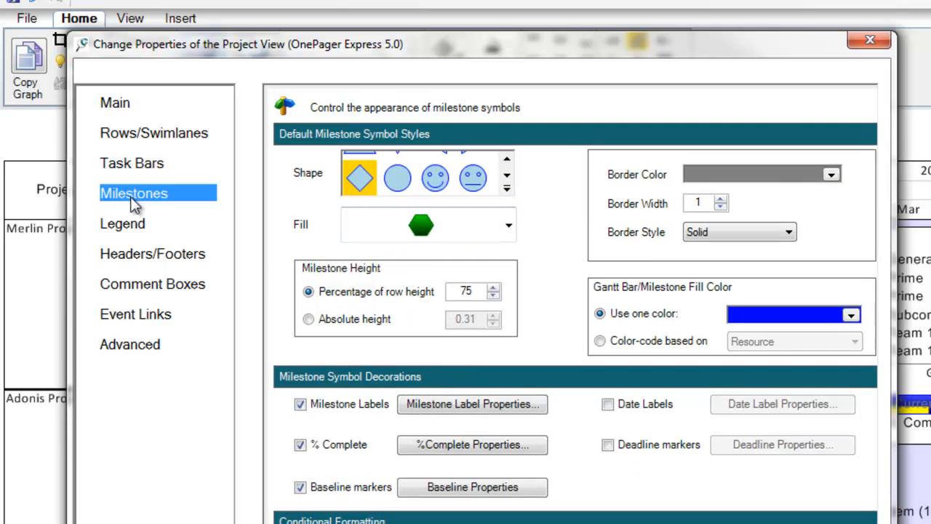
click(506, 187)
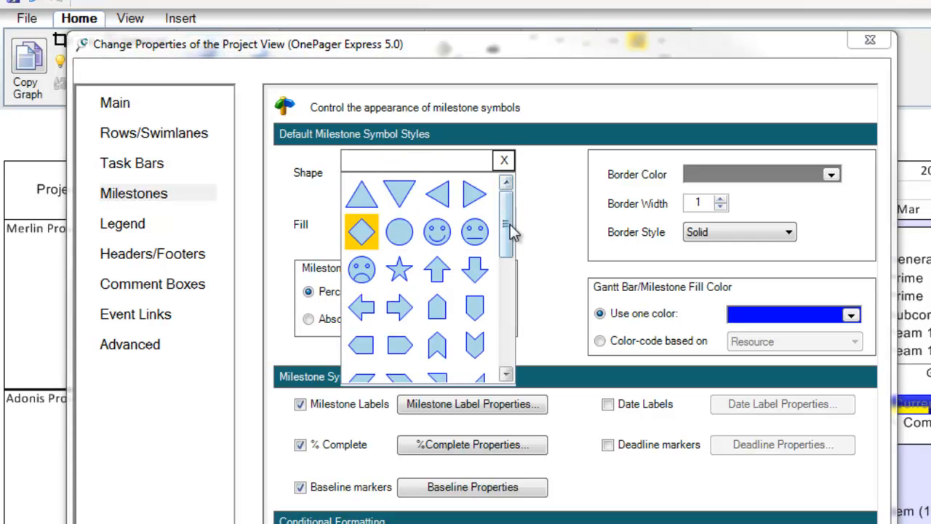
drag(507, 236, 507, 336)
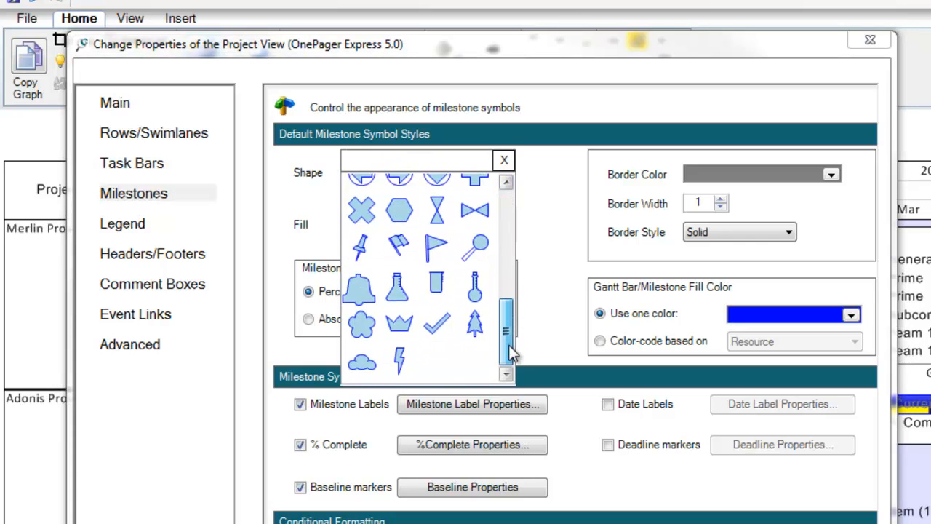
click(504, 163)
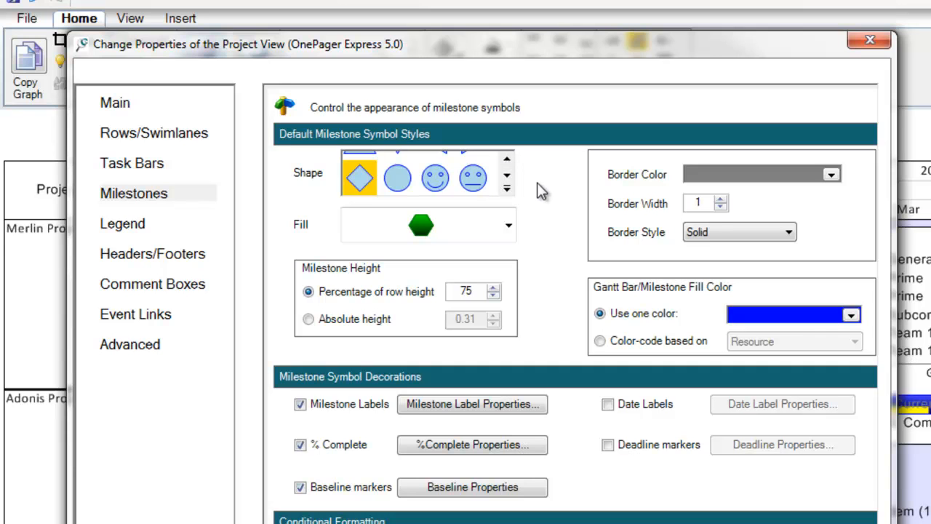
Examine the percent-complete properties of the task bars and move the properties dialog aside to compare with the chart
click(137, 168)
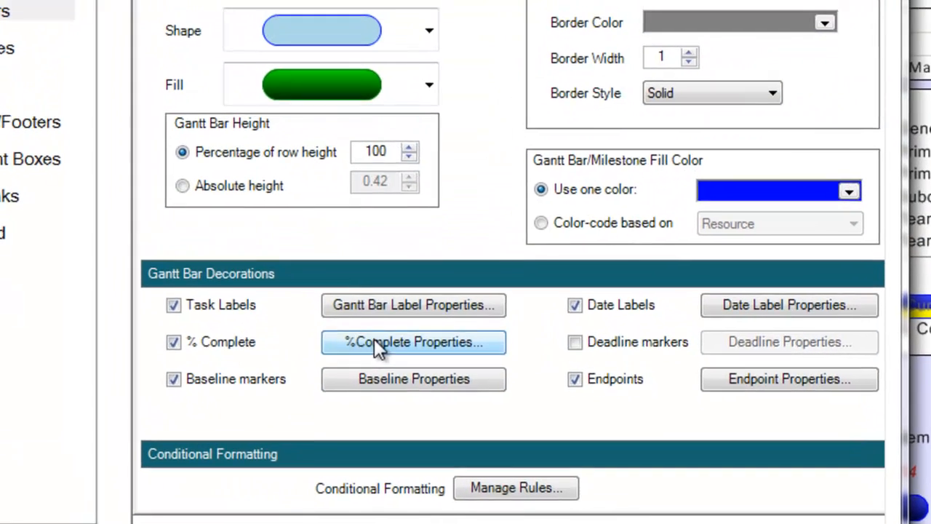
click(339, 256)
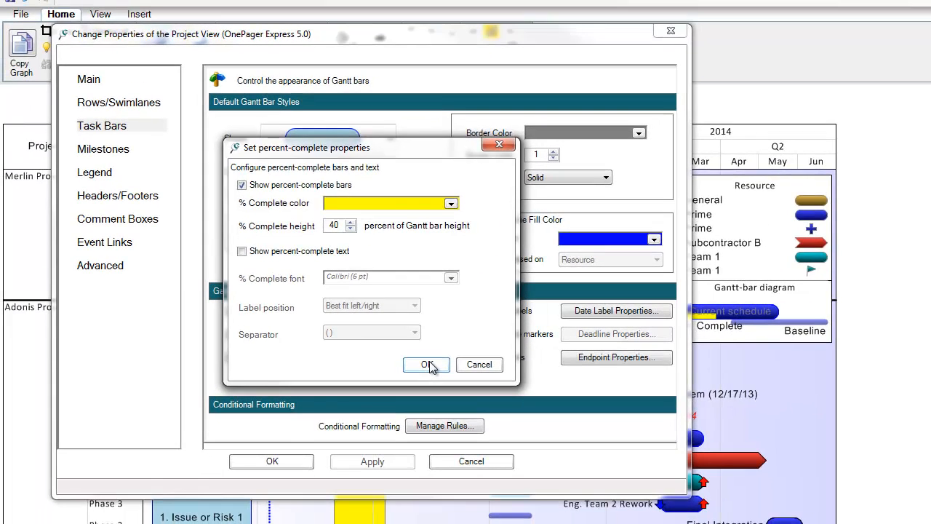
click(429, 366)
drag(127, 38, 571, 62)
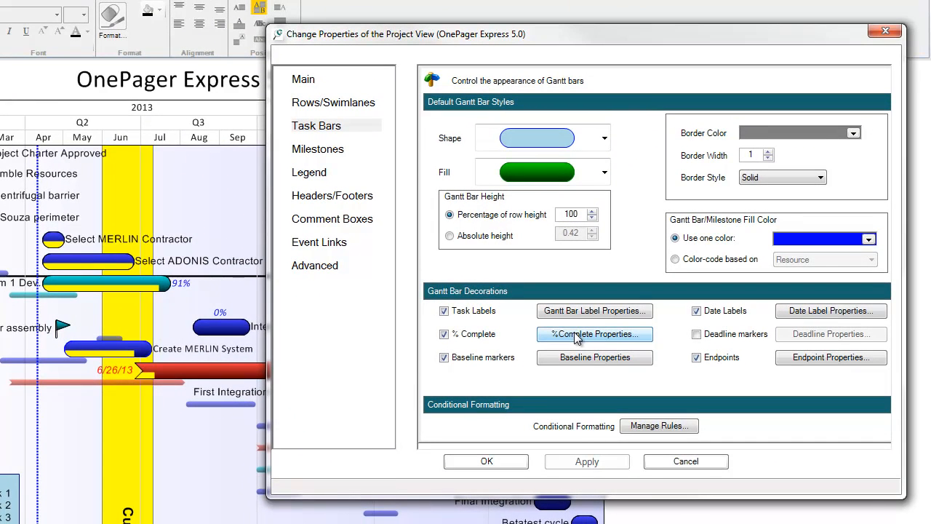
click(577, 336)
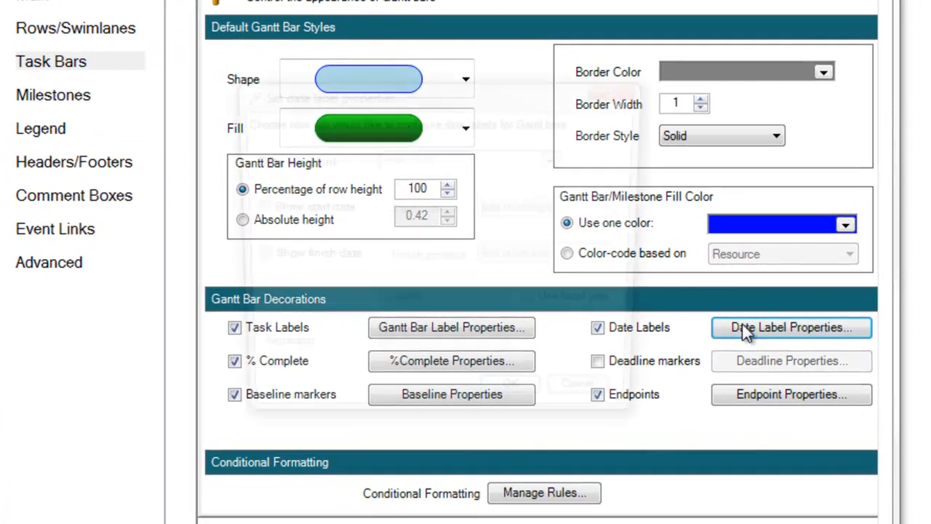
Examine the Gantt bar date label properties alongside the chart and close the project-view properties without changes
click(800, 311)
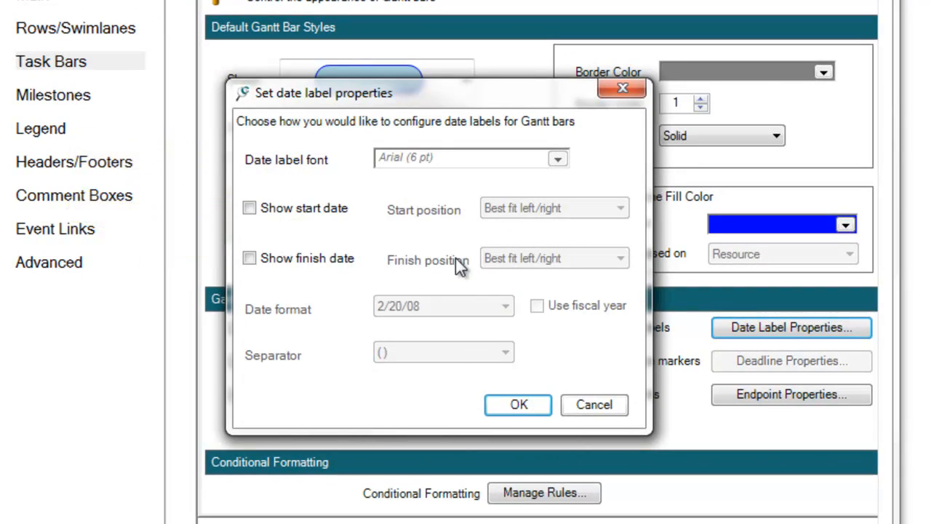
click(595, 404)
drag(493, 32, 164, 523)
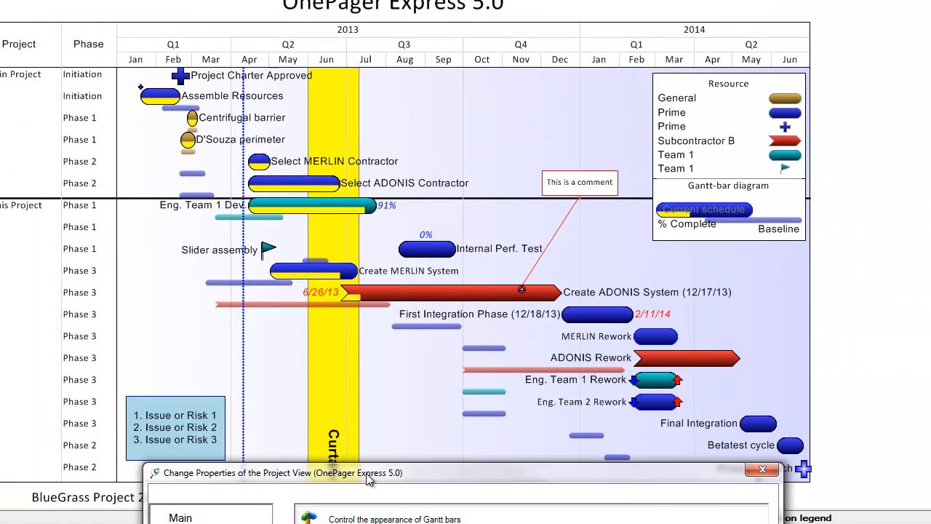
drag(368, 478, 452, 0)
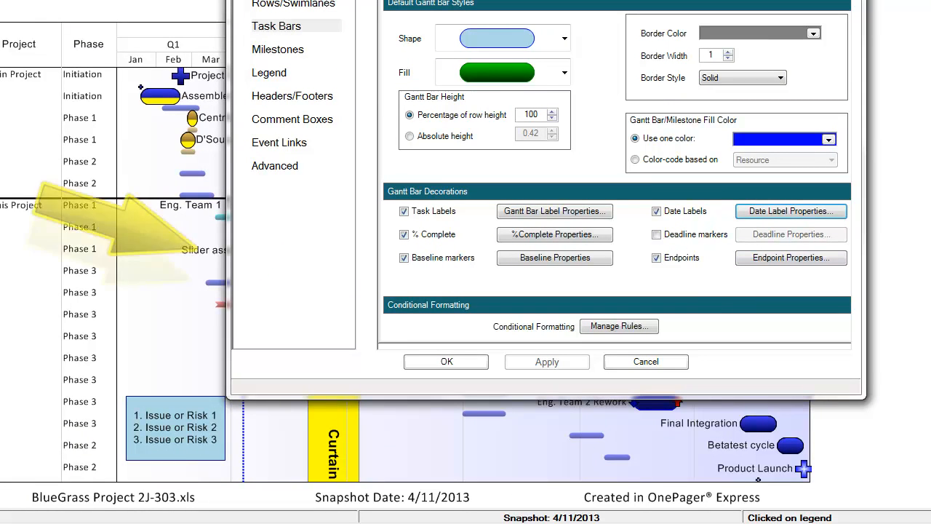
drag(618, 0, 171, 0)
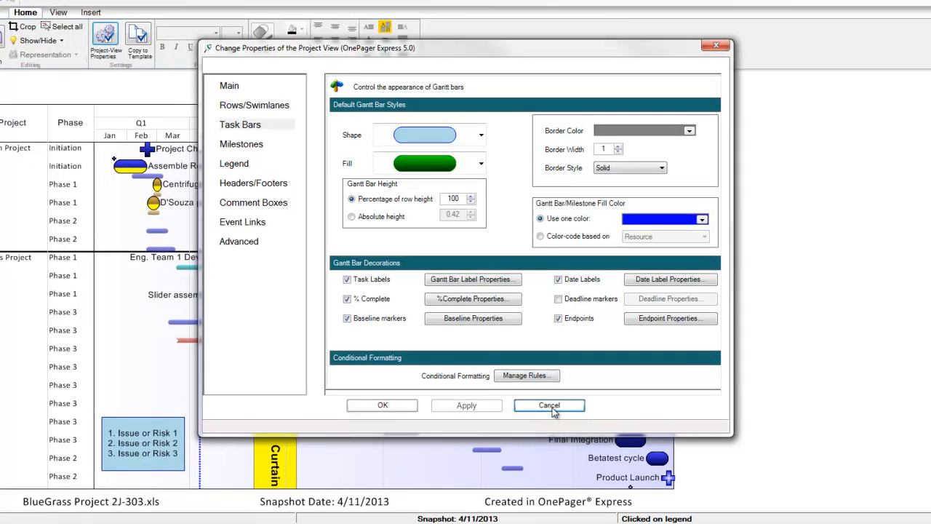
click(555, 410)
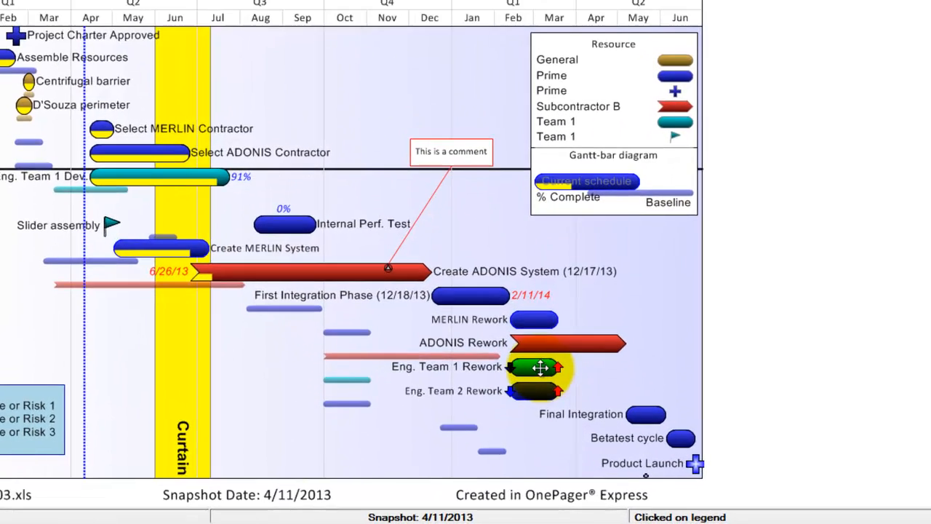
Examine the marker format properties of the Eng. Team 1 Rework and Eng. Team 2 Rework bars together without changing them
drag(452, 339, 601, 411)
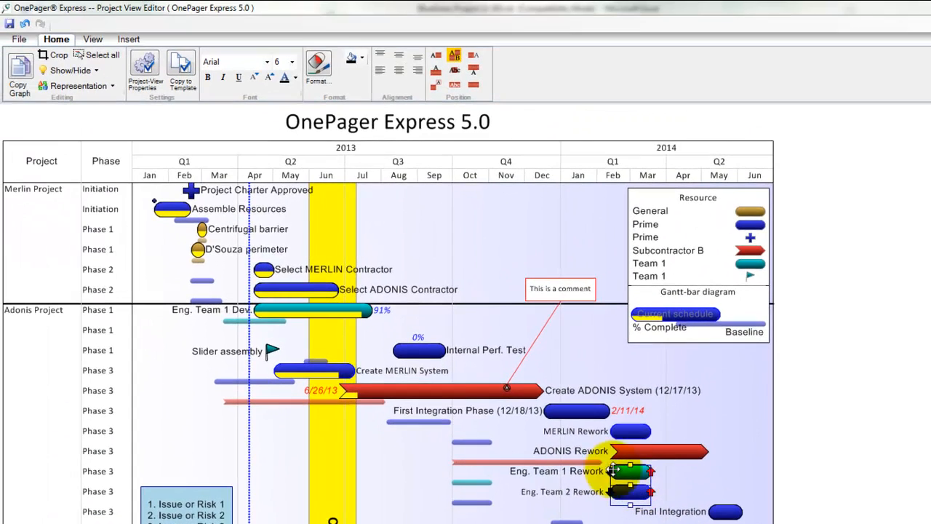
click(317, 64)
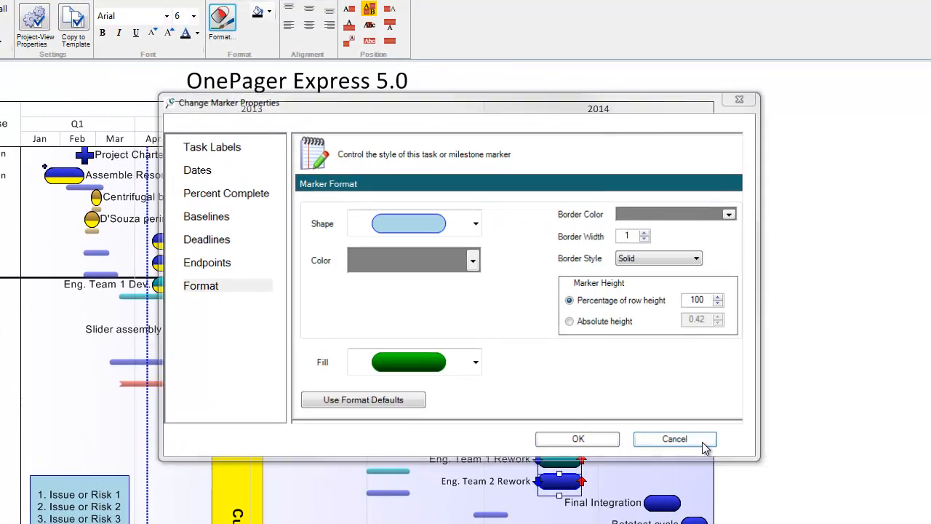
click(761, 458)
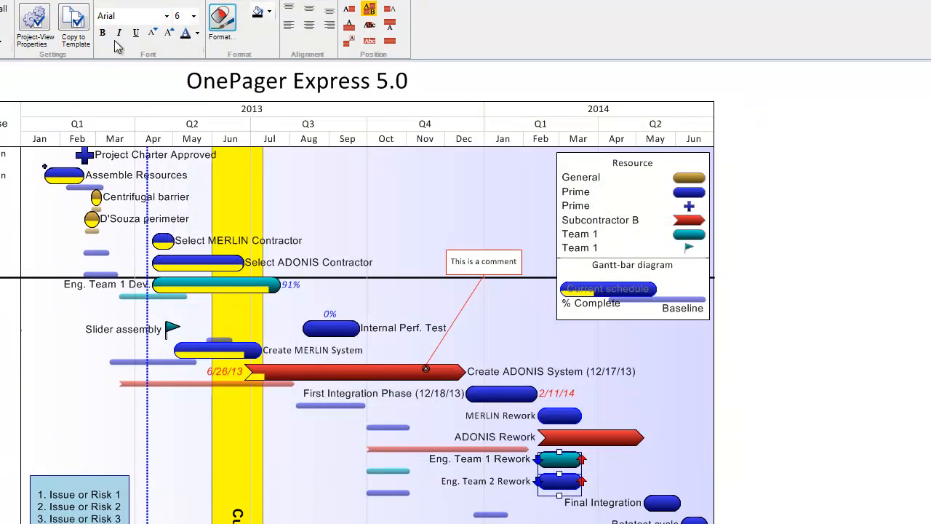
Review all columns of the conditional formatting rules for task bars and close the project-view properties without changes
click(35, 27)
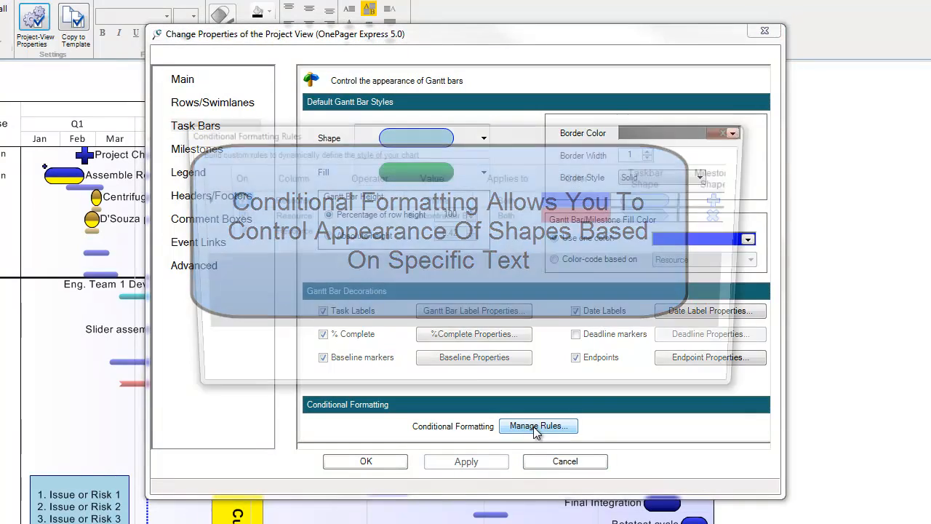
click(536, 427)
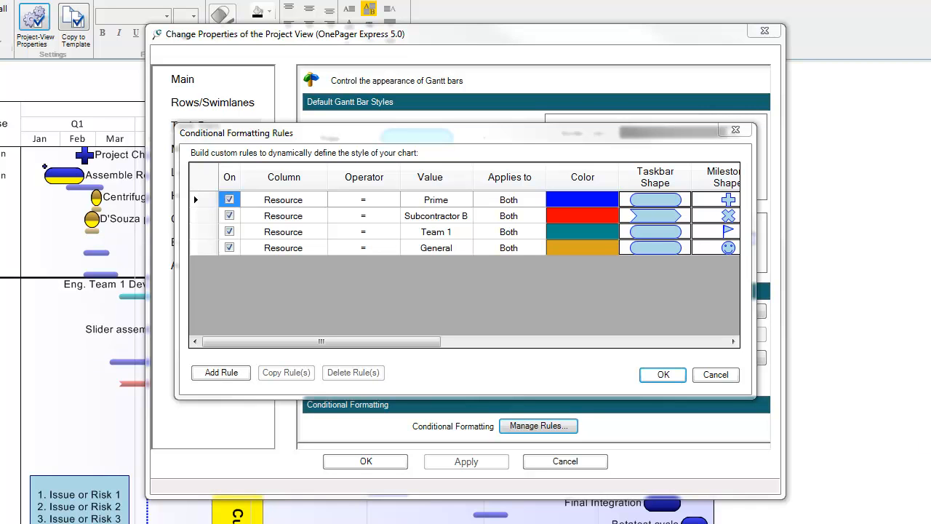
drag(430, 345, 670, 348)
click(709, 375)
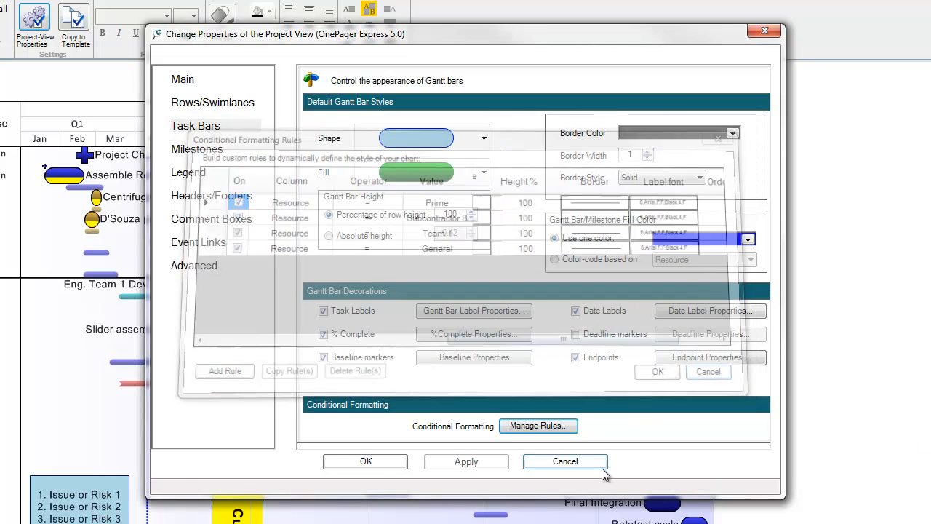
click(601, 462)
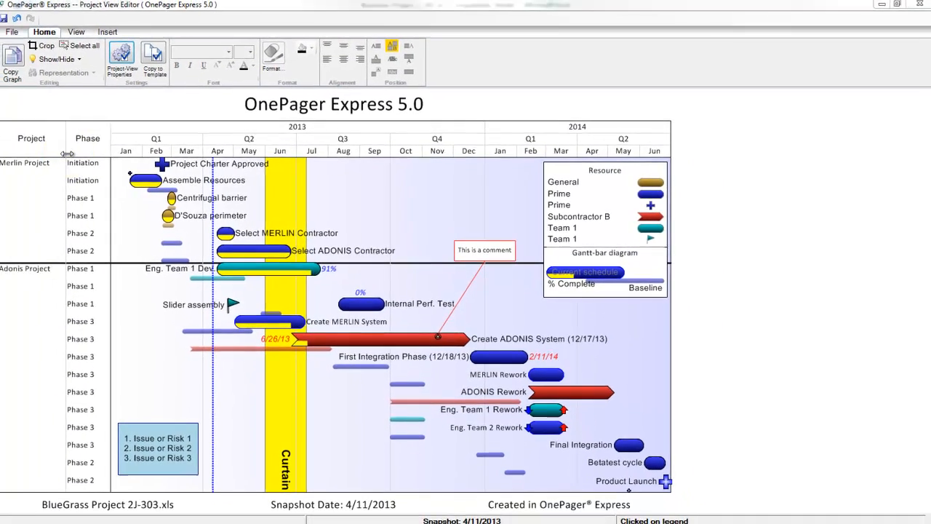
Widen the Project and Phase label columns and make the Merlin Project swimlane taller
drag(66, 154, 180, 168)
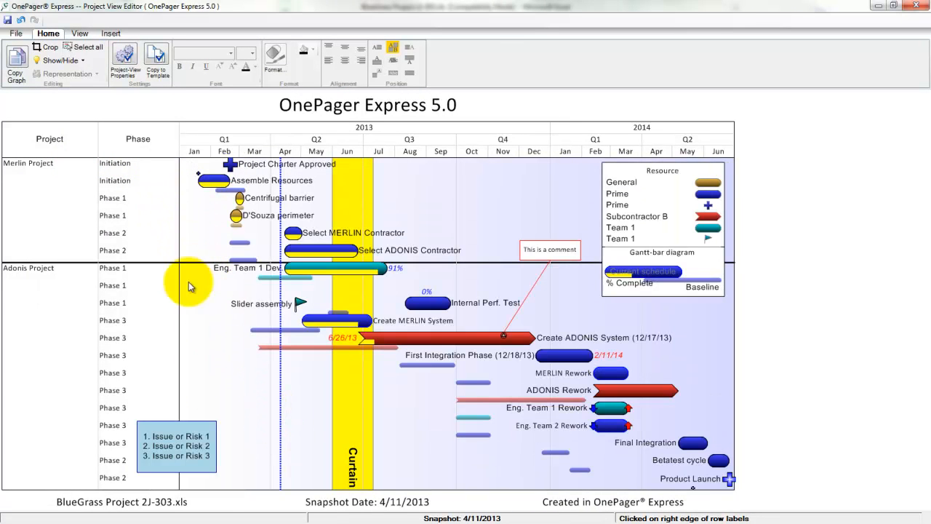
click(45, 216)
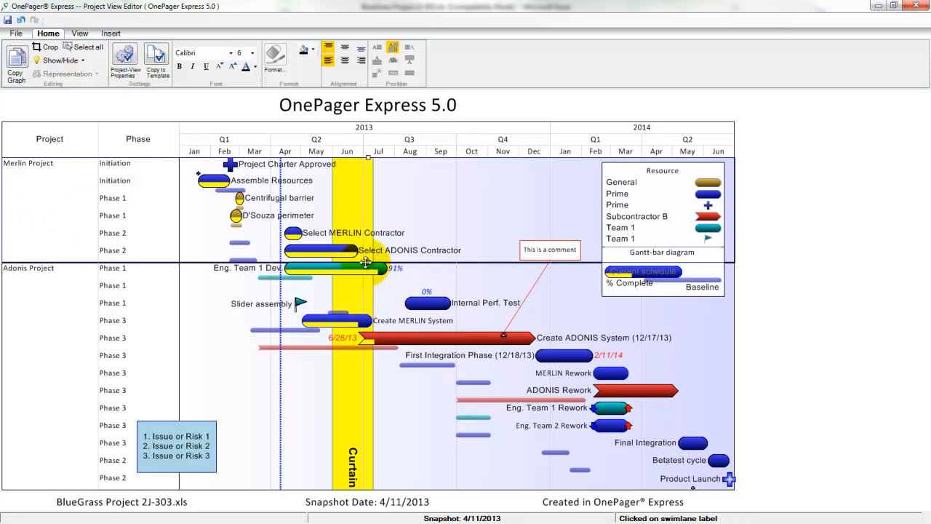
drag(369, 259, 370, 309)
Increase the height of the Select MERLIN Contractor, Select ADONIS Contractor and Eng. Team 1 Dev. bars together
drag(428, 331, 296, 249)
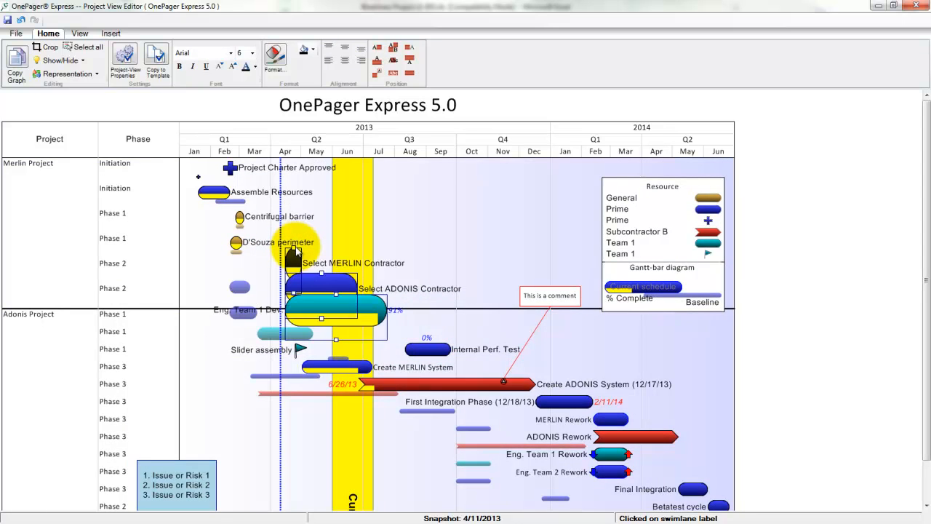
Move the First Integration Phase, MERLIN Rework and ADONIS Rework bars together up into the Adonis Project's Phase 1 rows
click(502, 371)
drag(491, 367, 706, 458)
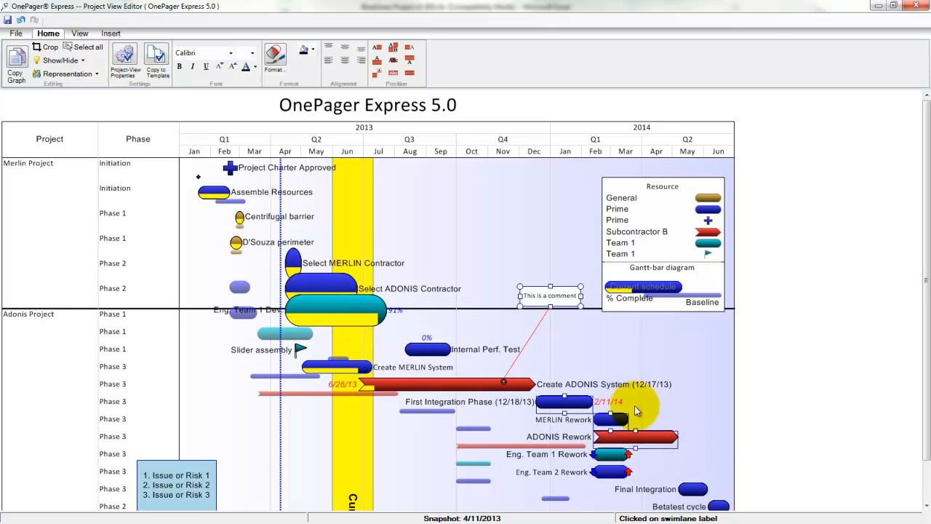
drag(551, 409, 554, 323)
Widen the legend leftward to about November 2013 and enlarge the issue and risk text box up and to the right
click(603, 176)
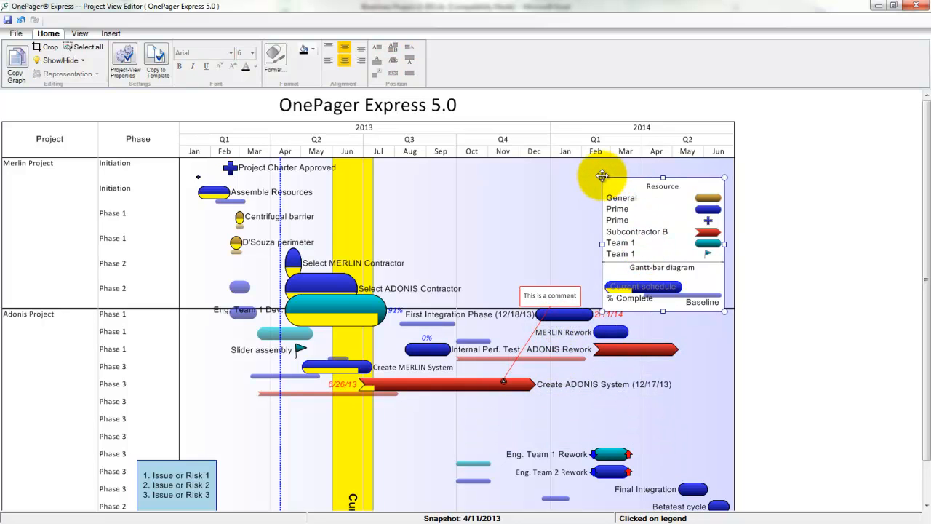
drag(596, 177, 510, 174)
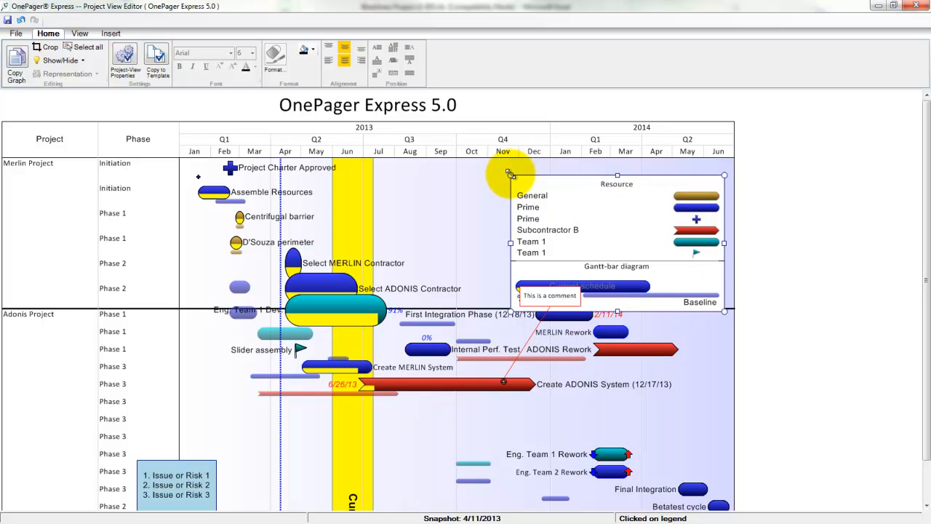
click(192, 484)
drag(217, 461, 252, 433)
Select the yellow curtain on the chart
click(374, 348)
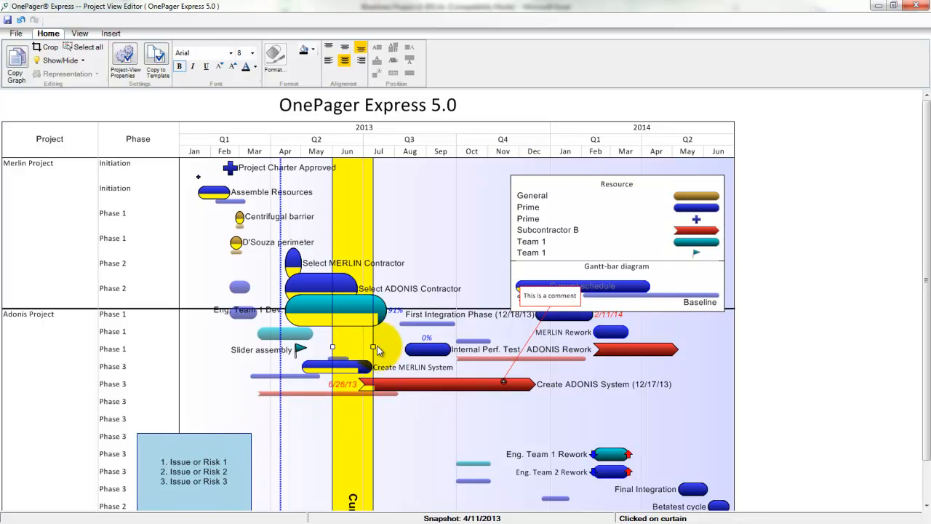